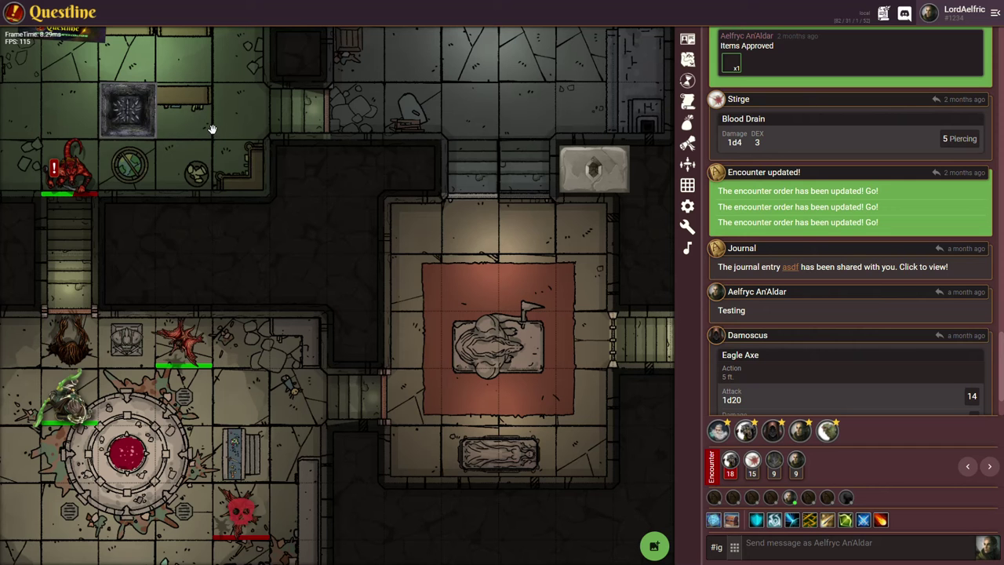
In the map settings, add a new map layer and name it Rock Layer
{"action": "left_click_drag", "start_coordinate": [235, 86], "coordinate": [261, 125]}
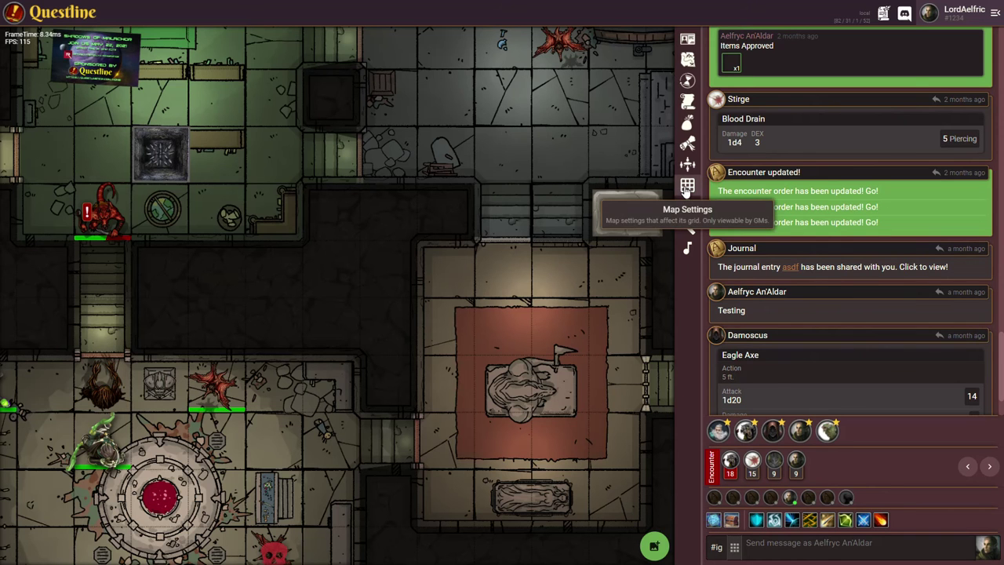
{"action": "left_click", "coordinate": [687, 188]}
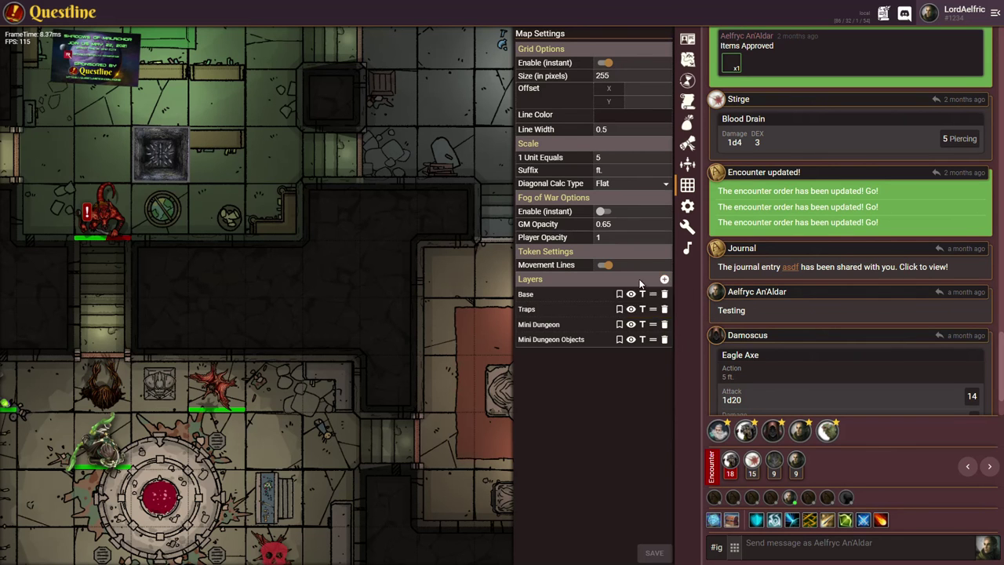
{"action": "scroll", "coordinate": [377, 306], "scroll_direction": "down", "scroll_amount": 5}
{"action": "left_click_drag", "start_coordinate": [382, 306], "coordinate": [340, 301]}
{"action": "left_click_drag", "start_coordinate": [420, 208], "coordinate": [392, 195]}
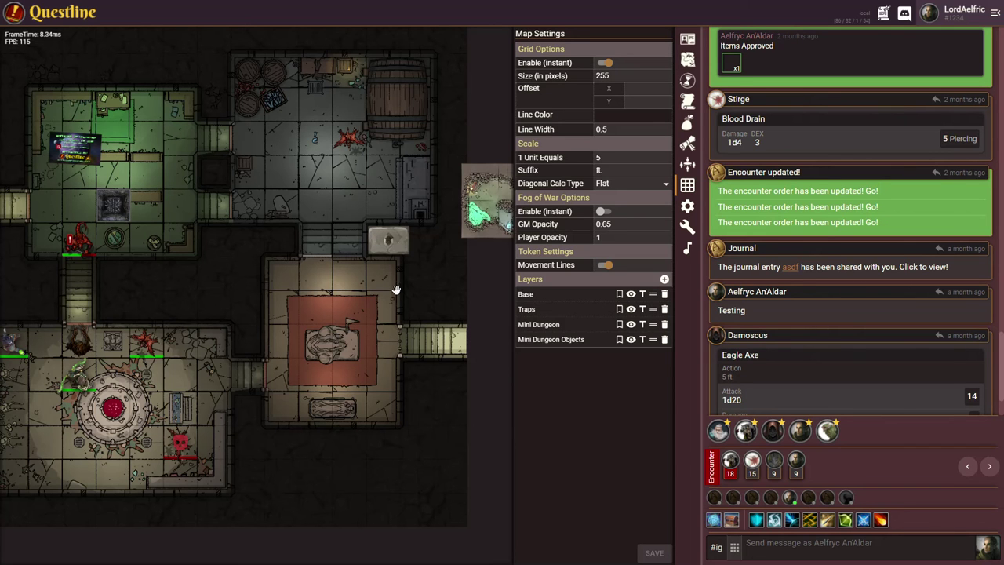
{"action": "scroll", "coordinate": [377, 290], "scroll_direction": "up", "scroll_amount": 1}
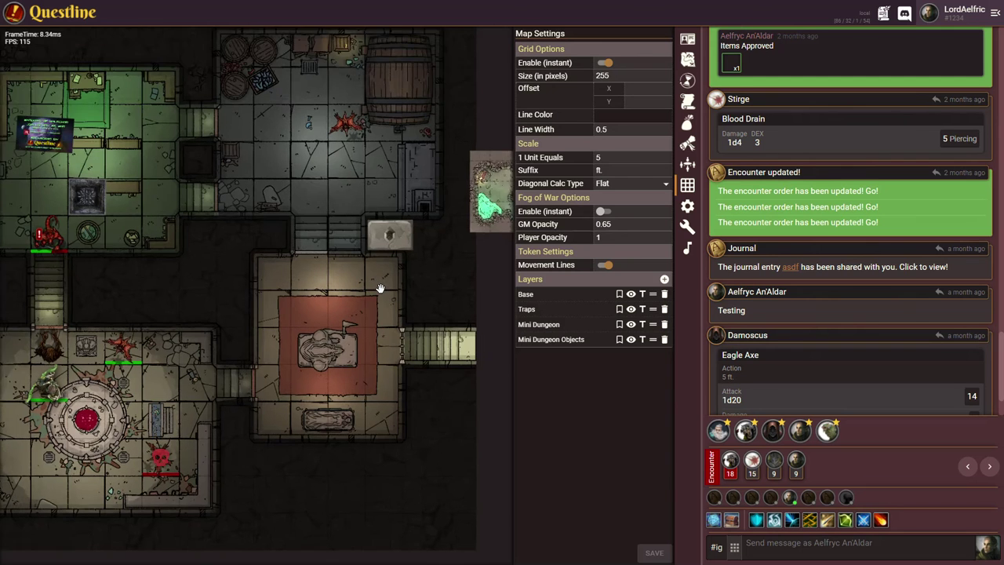
{"action": "scroll", "coordinate": [380, 290], "scroll_direction": "up", "scroll_amount": 2}
{"action": "left_click_drag", "start_coordinate": [320, 274], "coordinate": [303, 253]}
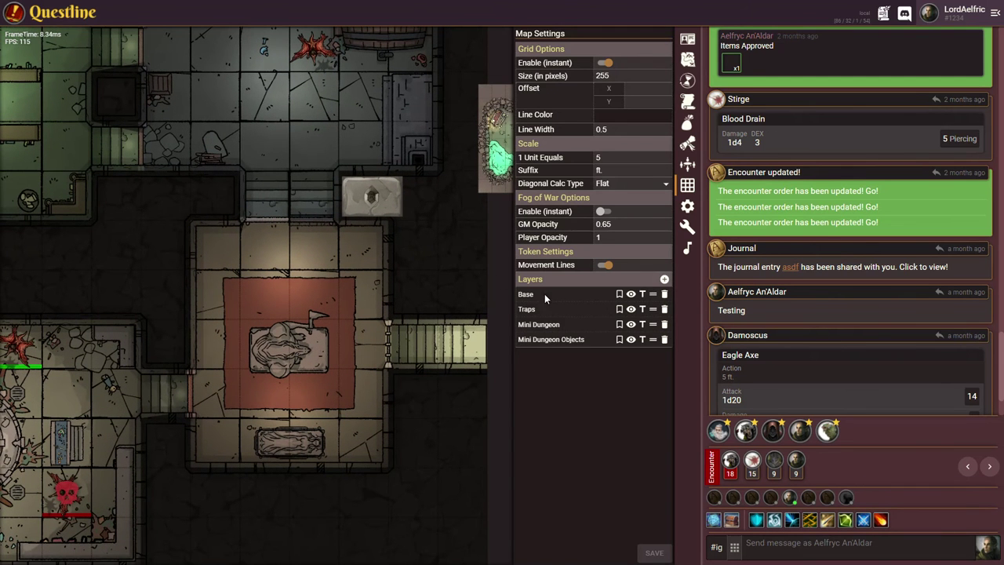
{"action": "left_click", "coordinate": [665, 281]}
{"action": "left_click_drag", "start_coordinate": [567, 354], "coordinate": [517, 357]}
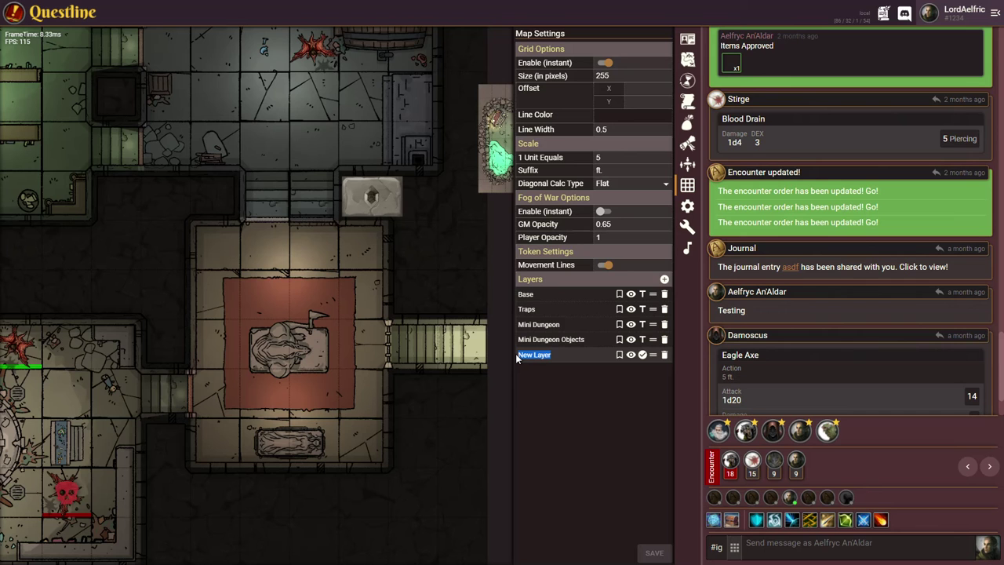
{"action": "type", "text": "Rock Layer"}
{"action": "left_click", "coordinate": [643, 356]}
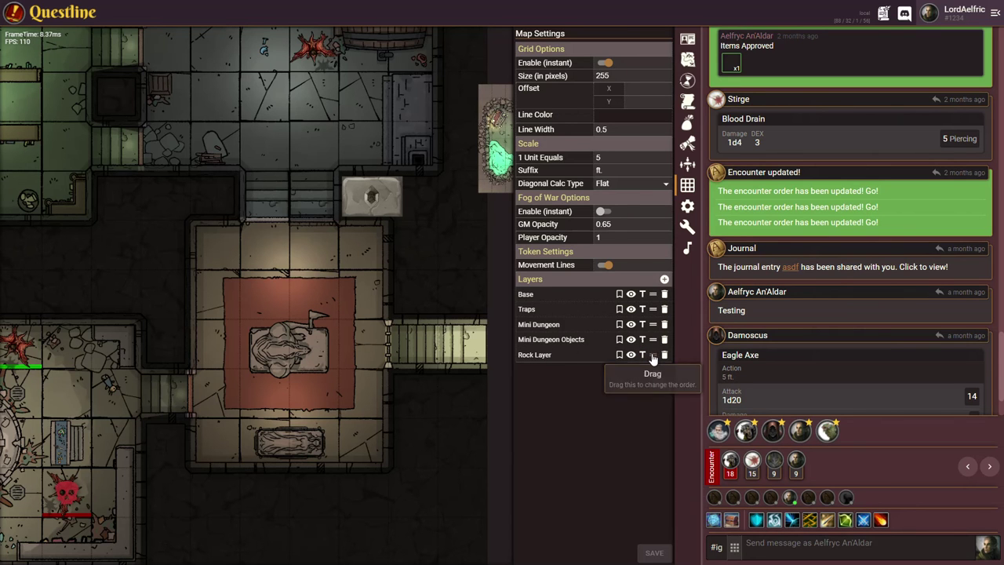
Reorder Rock Layer to sit between Base and Traps, and make it the layer being edited
{"action": "left_click_drag", "start_coordinate": [652, 355], "coordinate": [651, 312]}
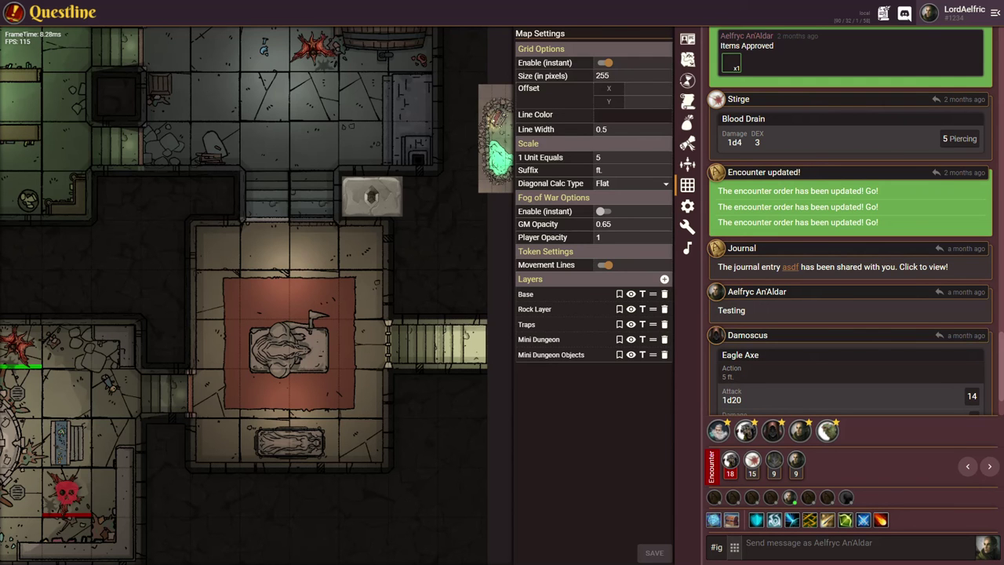
{"action": "left_click_drag", "start_coordinate": [1000, 275], "coordinate": [263, 255]}
{"action": "left_click", "coordinate": [620, 310]}
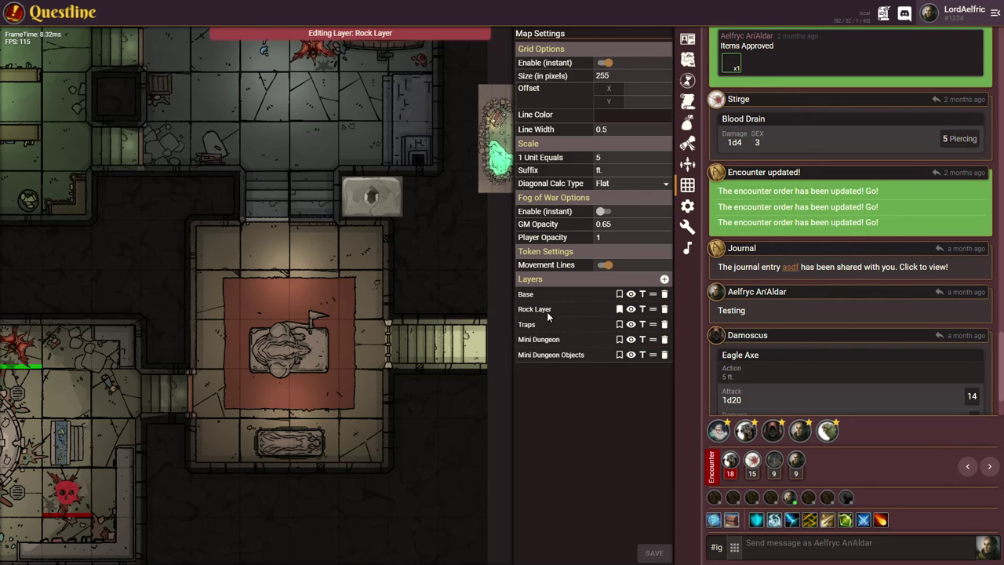
Place the large white rock image on the statue room's floor above the red rug and select it
{"action": "left_click_drag", "start_coordinate": [1003, 314], "coordinate": [263, 255]}
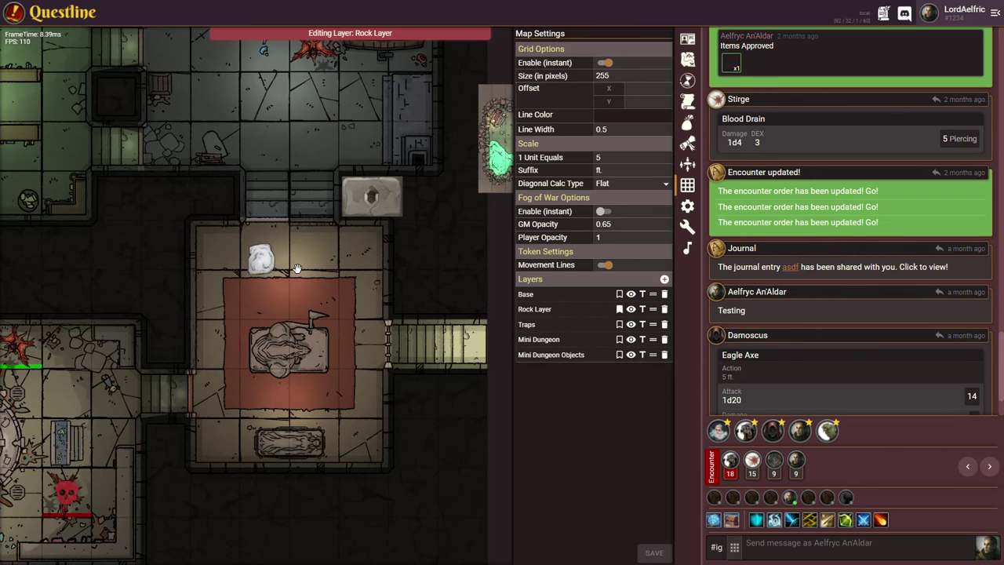
{"action": "scroll", "coordinate": [265, 265], "scroll_direction": "up", "scroll_amount": 5}
{"action": "left_click_drag", "start_coordinate": [265, 265], "coordinate": [396, 231]}
{"action": "left_click_drag", "start_coordinate": [459, 225], "coordinate": [347, 231]}
{"action": "left_click", "coordinate": [267, 232]}
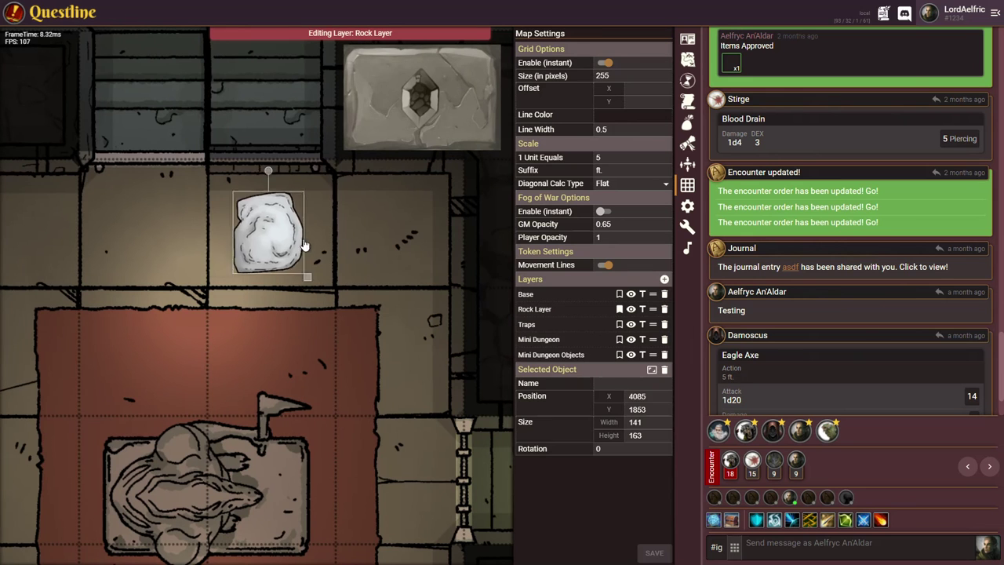
Move the large rock to the statue room's upper-right corner, enlarge it and rotate it, then deselect it
{"action": "left_click_drag", "start_coordinate": [266, 232], "coordinate": [402, 225]}
{"action": "left_click_drag", "start_coordinate": [384, 159], "coordinate": [416, 167]}
{"action": "left_click_drag", "start_coordinate": [371, 222], "coordinate": [393, 222]}
{"action": "left_click_drag", "start_coordinate": [412, 274], "coordinate": [439, 330]}
{"action": "left_click_drag", "start_coordinate": [444, 338], "coordinate": [426, 235]}
{"action": "left_click", "coordinate": [357, 335]}
Add the small two-pebble image, rotate it to about -0.5 and set it against the large rock's lower-left edge
{"action": "scroll", "coordinate": [357, 336], "scroll_direction": "down", "scroll_amount": 3}
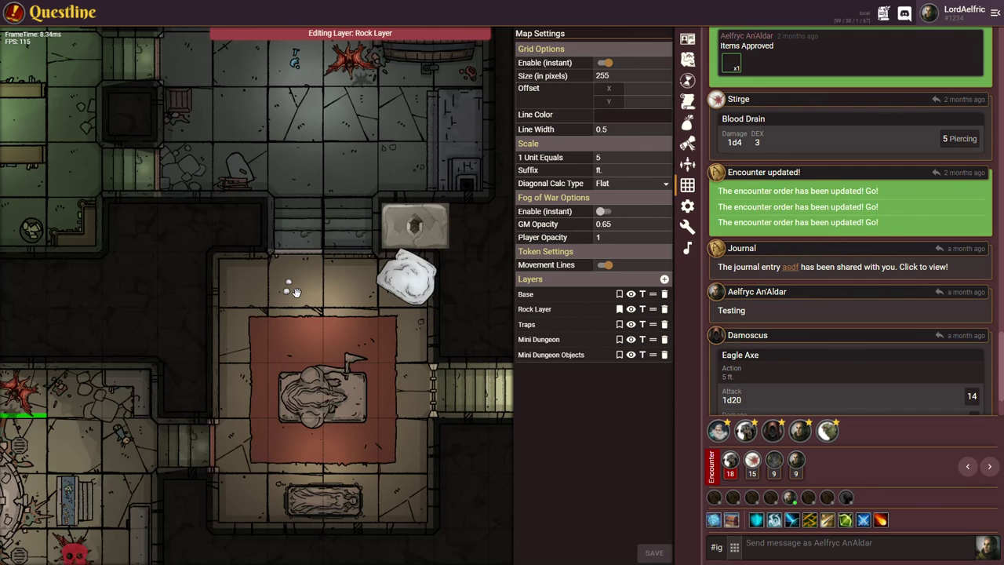
{"action": "scroll", "coordinate": [297, 291], "scroll_direction": "up", "scroll_amount": 5}
{"action": "left_click_drag", "start_coordinate": [292, 283], "coordinate": [489, 294]}
{"action": "left_click_drag", "start_coordinate": [462, 243], "coordinate": [341, 238]}
{"action": "left_click", "coordinate": [369, 280]}
{"action": "left_click_drag", "start_coordinate": [360, 286], "coordinate": [408, 303]}
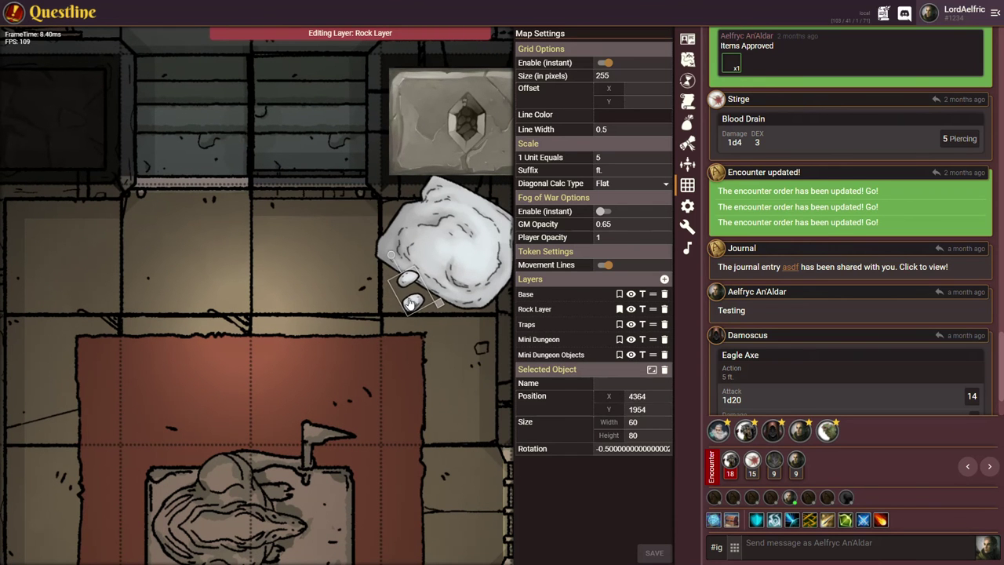
{"action": "left_click", "coordinate": [316, 281]}
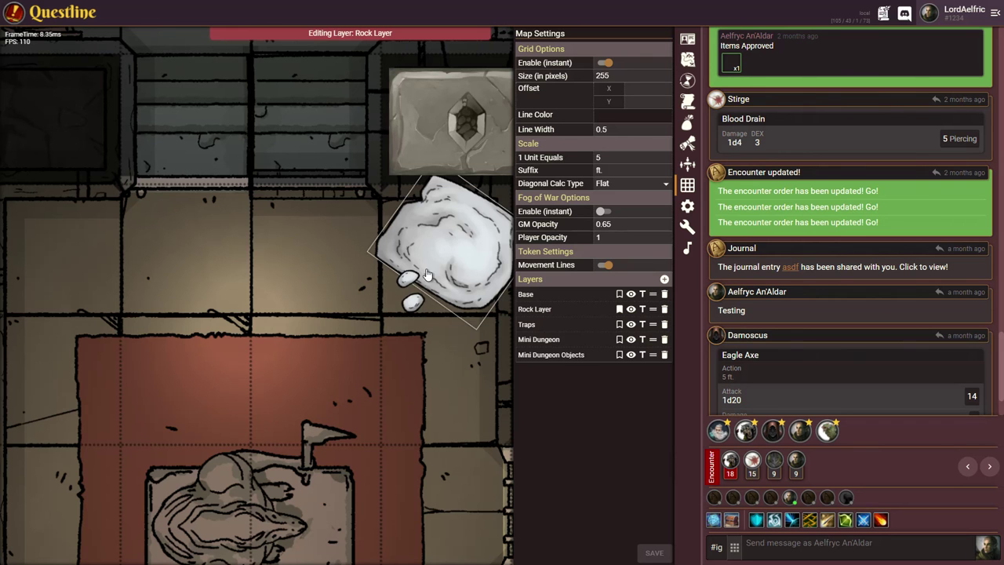
Look over the map from the statue room across to the green room with the spiked pit
{"action": "scroll", "coordinate": [308, 248], "scroll_direction": "down", "scroll_amount": 2}
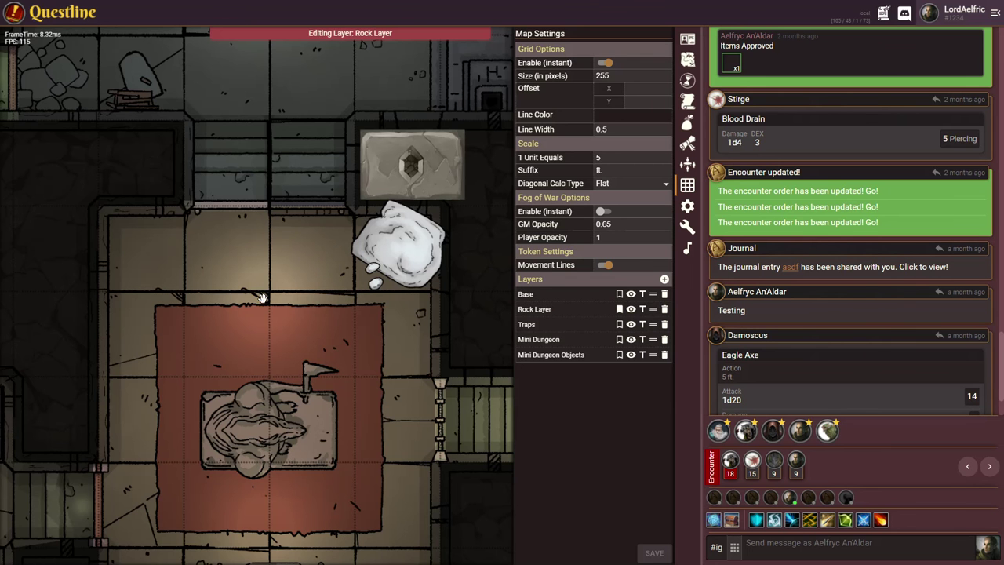
{"action": "scroll", "coordinate": [279, 291], "scroll_direction": "down", "scroll_amount": 2}
{"action": "scroll", "coordinate": [280, 288], "scroll_direction": "down", "scroll_amount": 2}
{"action": "scroll", "coordinate": [253, 212], "scroll_direction": "up", "scroll_amount": 3}
{"action": "left_click_drag", "start_coordinate": [174, 186], "coordinate": [392, 235]}
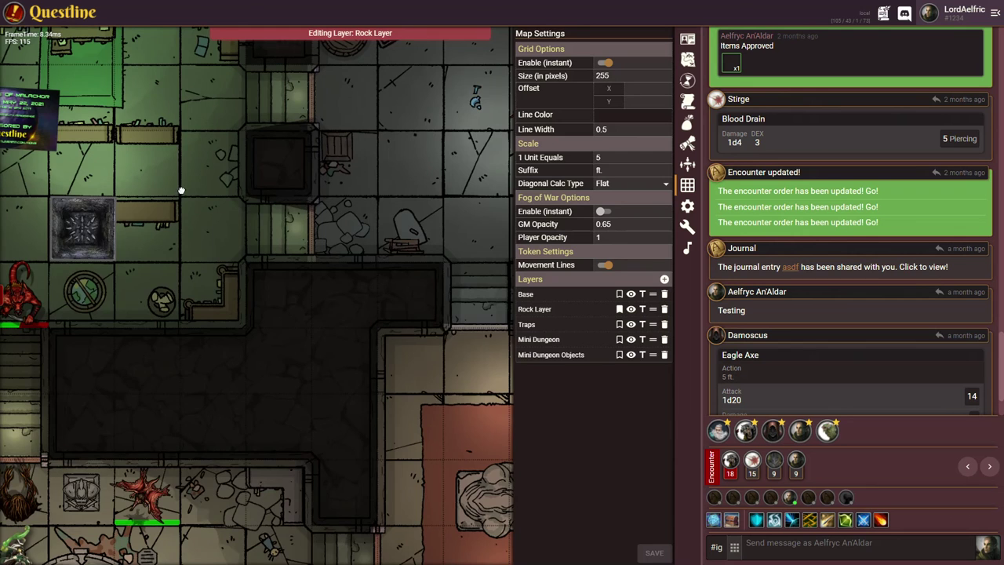
{"action": "left_click_drag", "start_coordinate": [164, 186], "coordinate": [280, 224]}
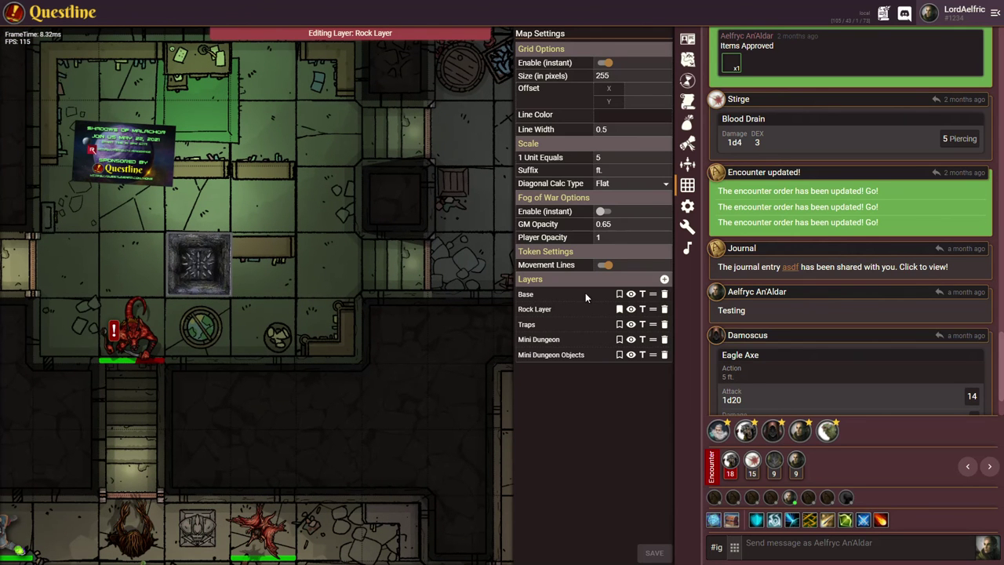
{"action": "scroll", "coordinate": [390, 325], "scroll_direction": "down", "scroll_amount": 2}
{"action": "scroll", "coordinate": [391, 325], "scroll_direction": "down", "scroll_amount": 3}
{"action": "left_click_drag", "start_coordinate": [392, 296], "coordinate": [284, 249]}
{"action": "left_click_drag", "start_coordinate": [276, 188], "coordinate": [372, 219]}
Make Traps the layer being edited, then move, rotate and enlarge the Shadows of Malachor image to about 716 by 497
{"action": "scroll", "coordinate": [210, 244], "scroll_direction": "up", "scroll_amount": 5}
{"action": "left_click_drag", "start_coordinate": [169, 208], "coordinate": [229, 233]}
{"action": "scroll", "coordinate": [235, 234], "scroll_direction": "up", "scroll_amount": 3}
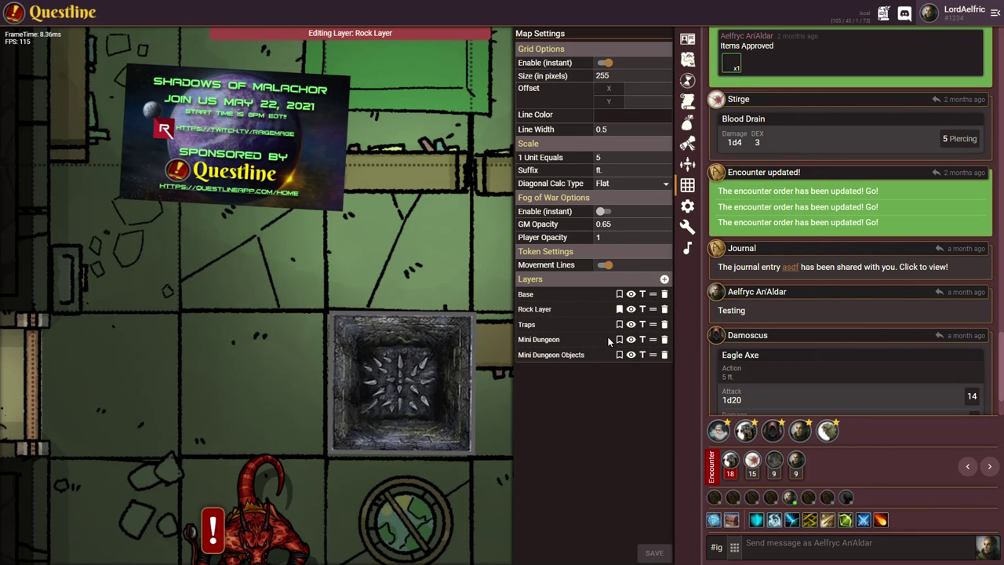
{"action": "left_click", "coordinate": [619, 324]}
{"action": "left_click", "coordinate": [275, 152]}
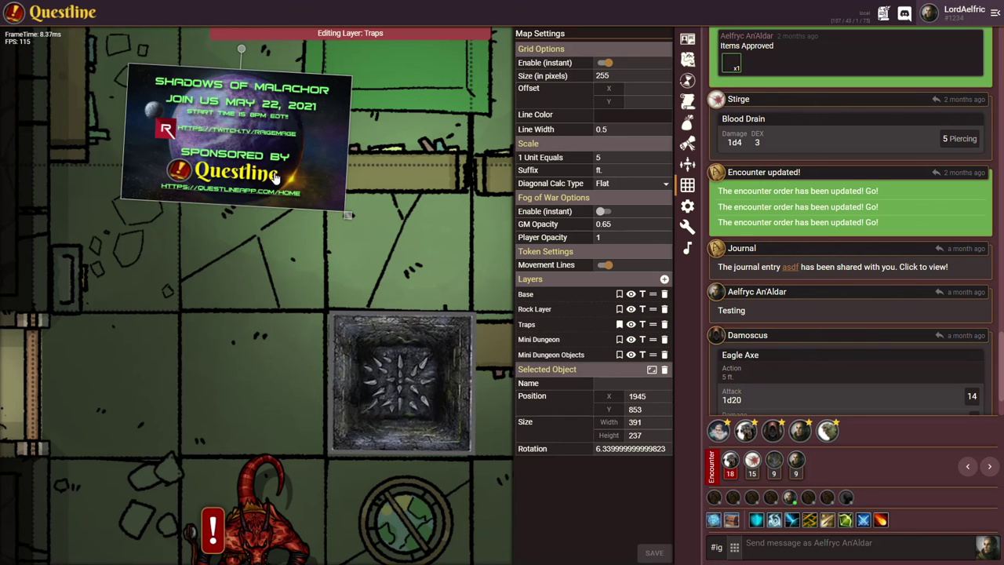
{"action": "left_click_drag", "start_coordinate": [264, 133], "coordinate": [235, 189]}
{"action": "left_click_drag", "start_coordinate": [317, 271], "coordinate": [493, 432]}
{"action": "left_click_drag", "start_coordinate": [304, 110], "coordinate": [164, 177]}
Select the spiked pit image on the Traps layer
{"action": "scroll", "coordinate": [333, 290], "scroll_direction": "down", "scroll_amount": 2}
{"action": "scroll", "coordinate": [335, 290], "scroll_direction": "down", "scroll_amount": 1}
{"action": "left_click_drag", "start_coordinate": [411, 266], "coordinate": [260, 222]}
{"action": "left_click", "coordinate": [223, 300]}
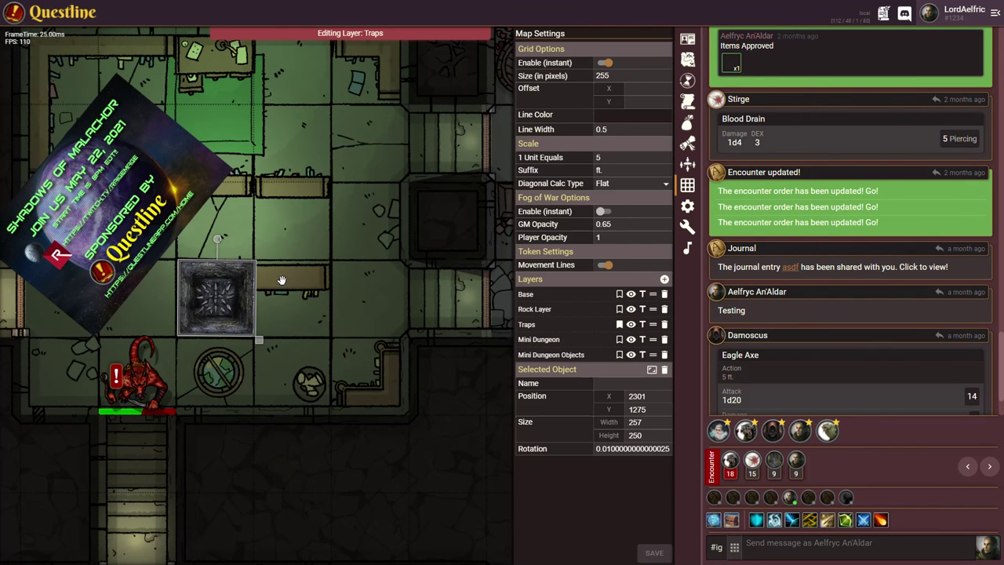
Hide the Traps layer, show it again and select the Shadows of Malachor image
{"action": "left_click", "coordinate": [631, 324]}
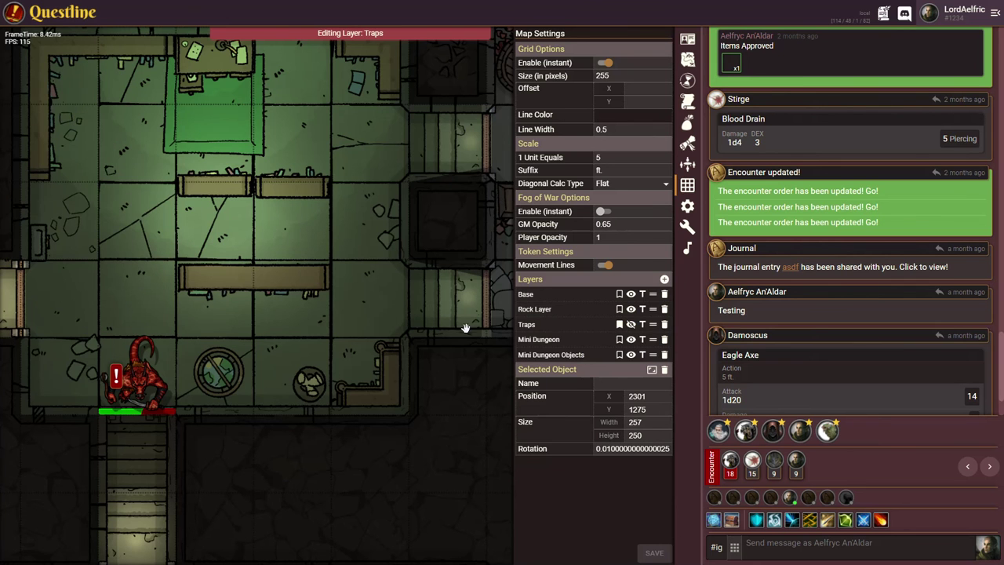
{"action": "left_click", "coordinate": [628, 324]}
{"action": "left_click", "coordinate": [619, 325]}
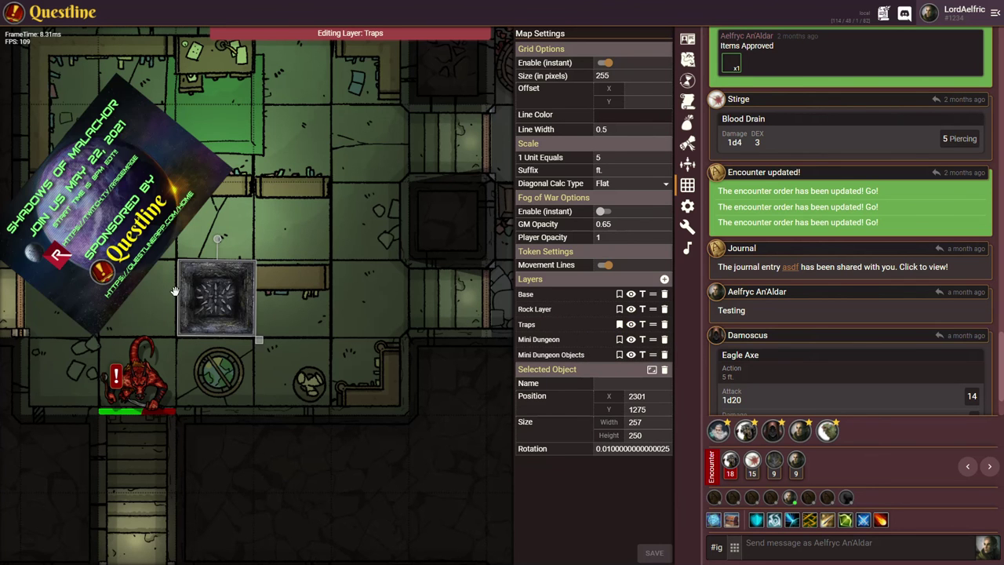
{"action": "left_click", "coordinate": [121, 195]}
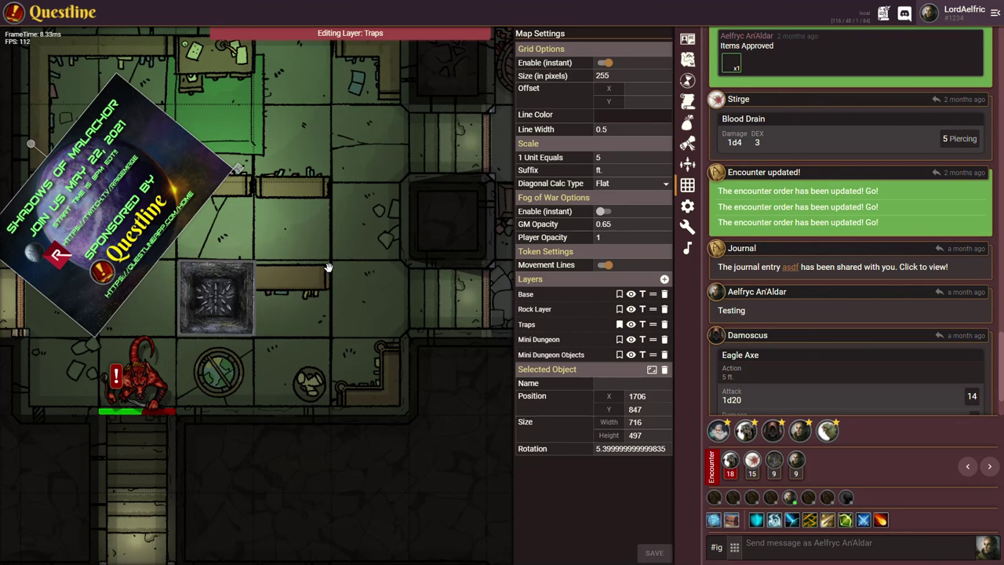
Make Mini Dungeon the layer being edited and select the upper-right tile of the cave map beside the dungeon
{"action": "left_click_drag", "start_coordinate": [390, 249], "coordinate": [268, 237]}
{"action": "scroll", "coordinate": [319, 263], "scroll_direction": "down", "scroll_amount": 3}
{"action": "left_click_drag", "start_coordinate": [395, 248], "coordinate": [287, 237]}
{"action": "left_click_drag", "start_coordinate": [376, 251], "coordinate": [164, 245]}
{"action": "left_click_drag", "start_coordinate": [270, 239], "coordinate": [182, 239]}
{"action": "left_click_drag", "start_coordinate": [238, 278], "coordinate": [198, 270]}
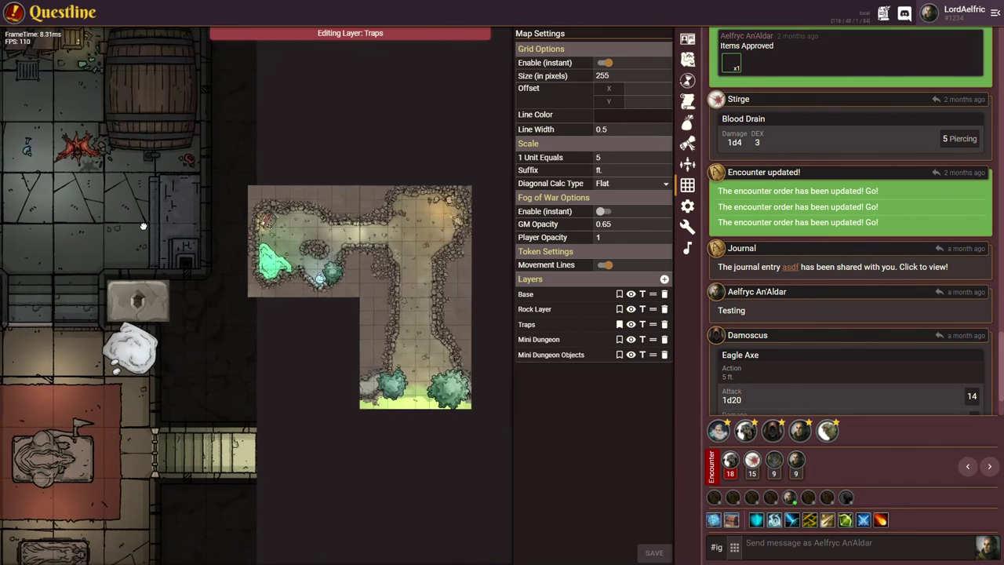
{"action": "scroll", "coordinate": [236, 299], "scroll_direction": "up", "scroll_amount": 2}
{"action": "scroll", "coordinate": [290, 334], "scroll_direction": "up", "scroll_amount": 2}
{"action": "left_click_drag", "start_coordinate": [295, 337], "coordinate": [196, 366]}
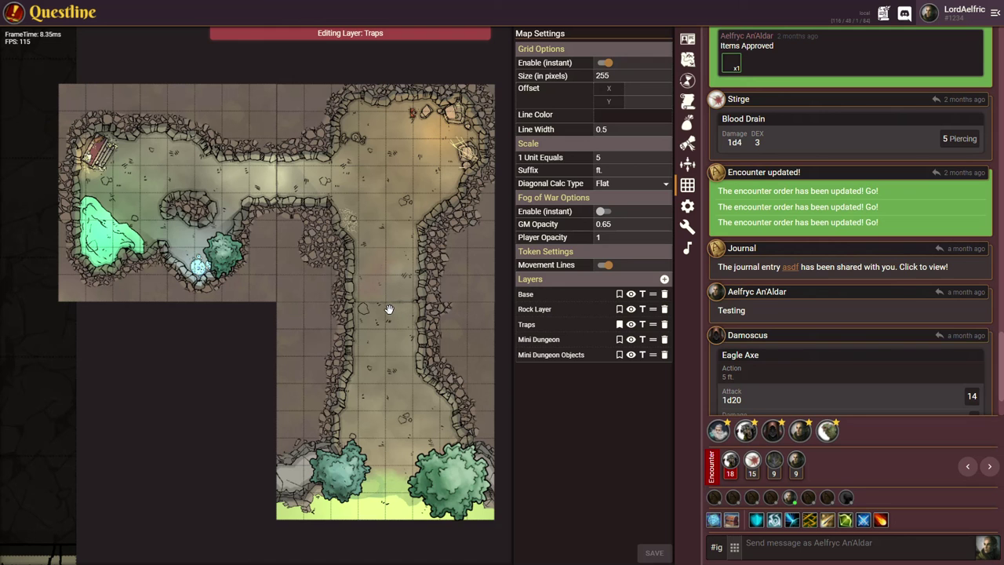
{"action": "left_click", "coordinate": [618, 339]}
{"action": "left_click", "coordinate": [389, 222]}
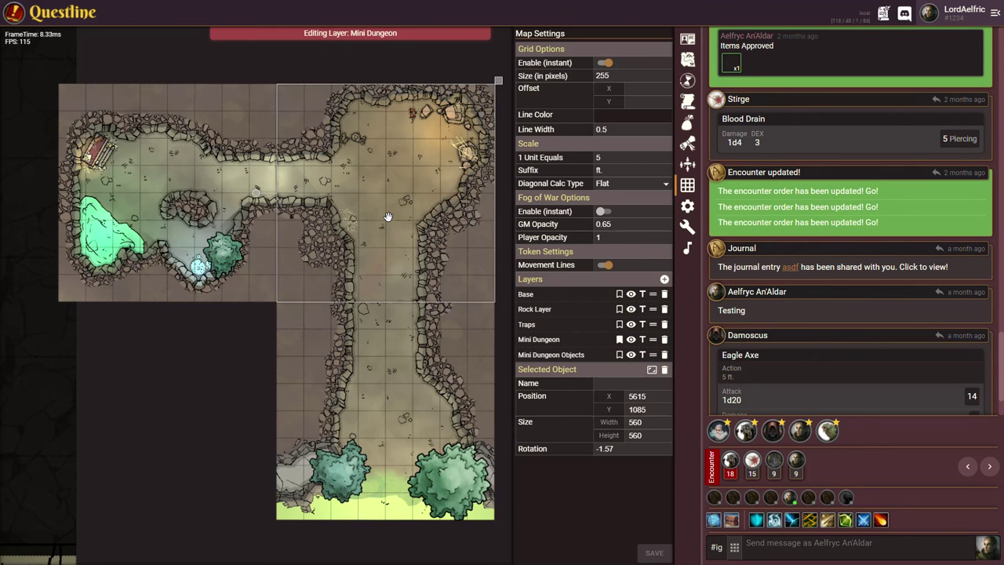
{"action": "left_click_drag", "start_coordinate": [202, 387], "coordinate": [108, 387]}
{"action": "left_click", "coordinate": [322, 229]}
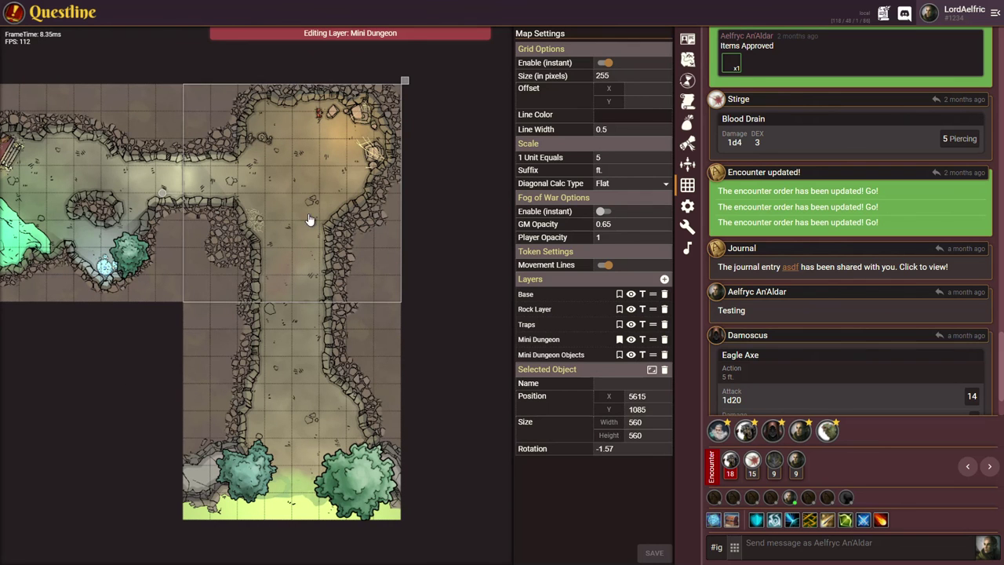